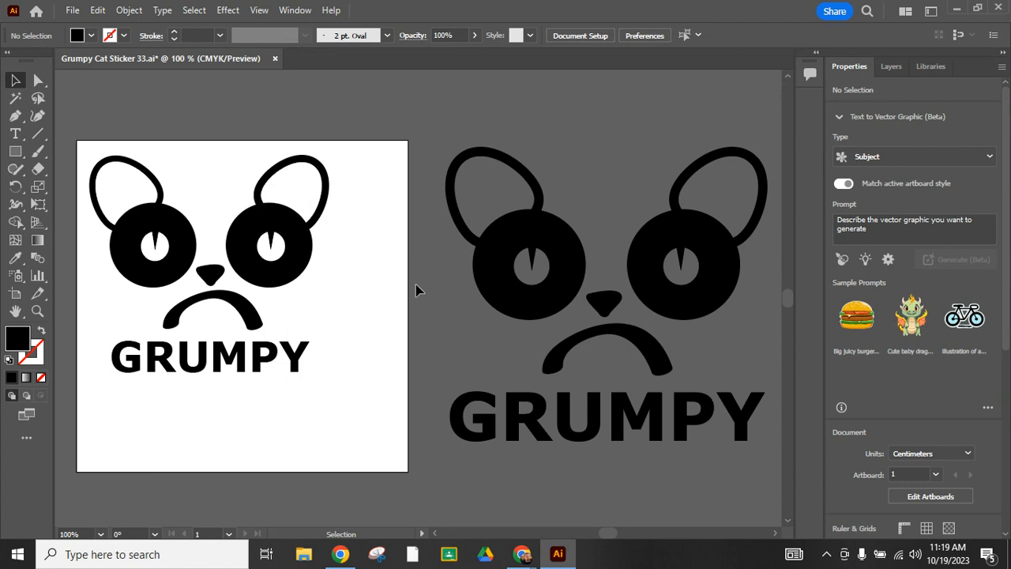
- Compare the paths of the artboard cat and the finished cat beside it in Outline view, and return to Preview
key("a")
key("ctrl+y")
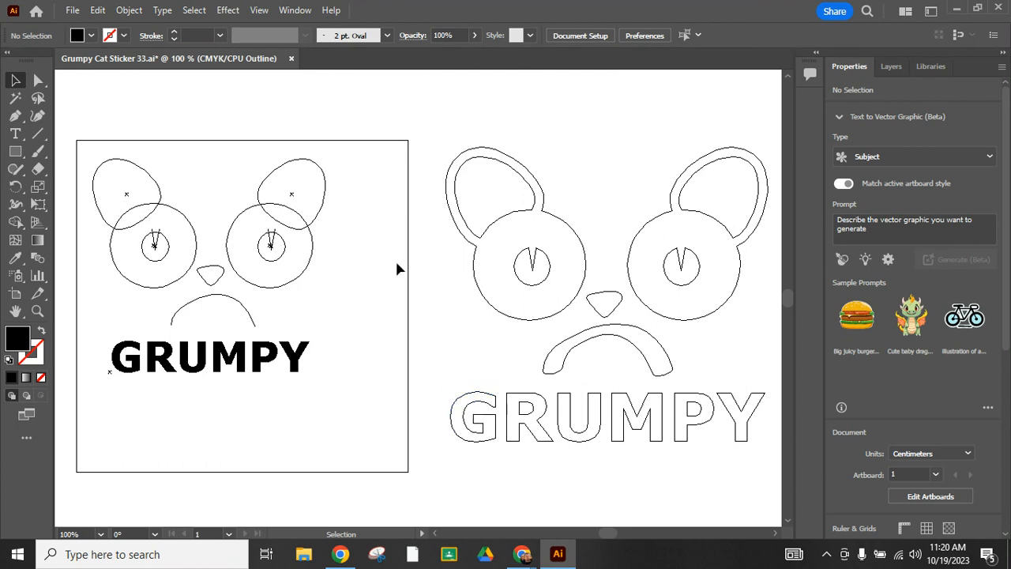
key("ctrl")
key("ctrl+y")
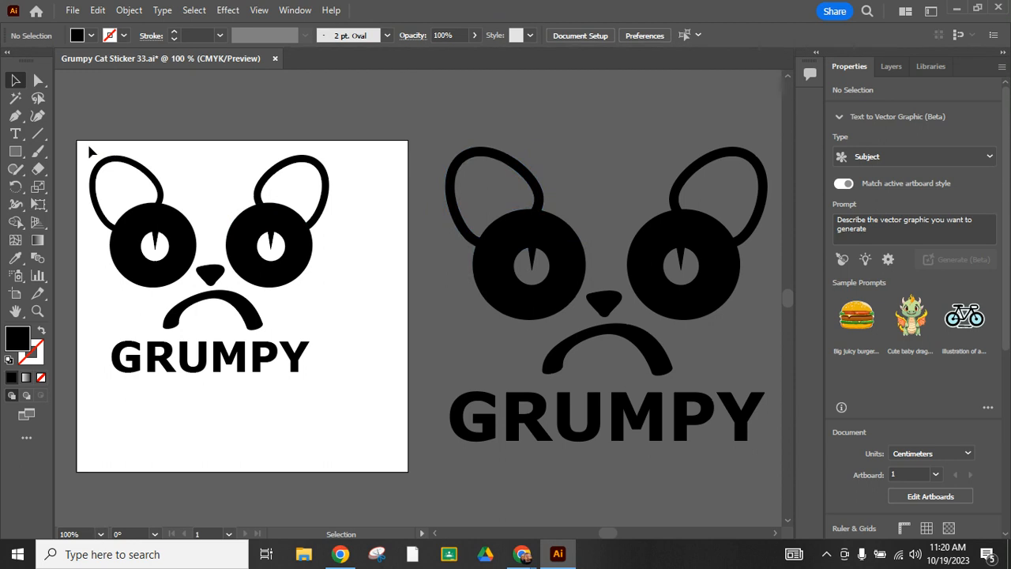
- Apply Outline Stroke to the left ear of the cat on the artboard
left_click_drag(123, 177, 123, 172)
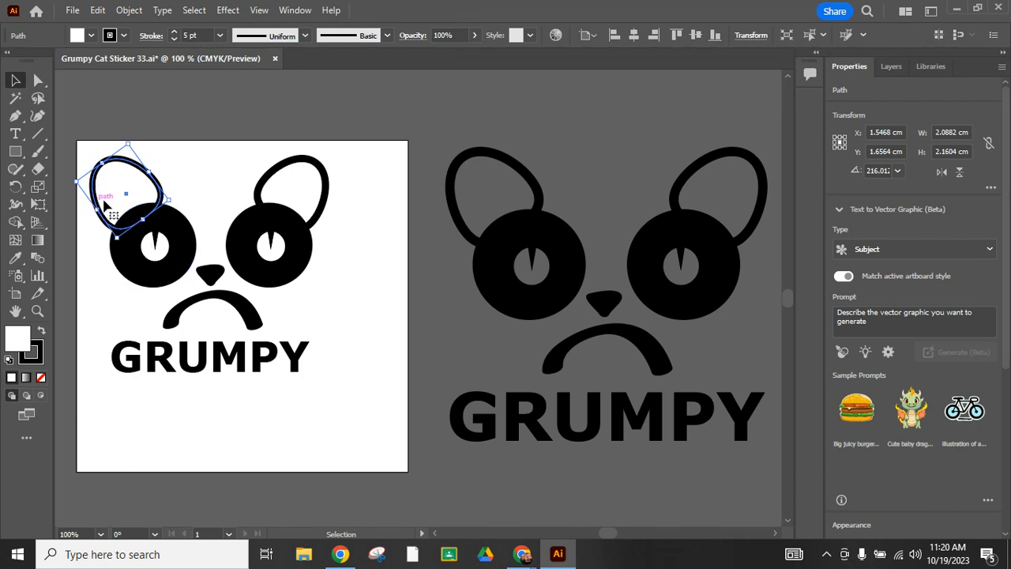
left_click(129, 11)
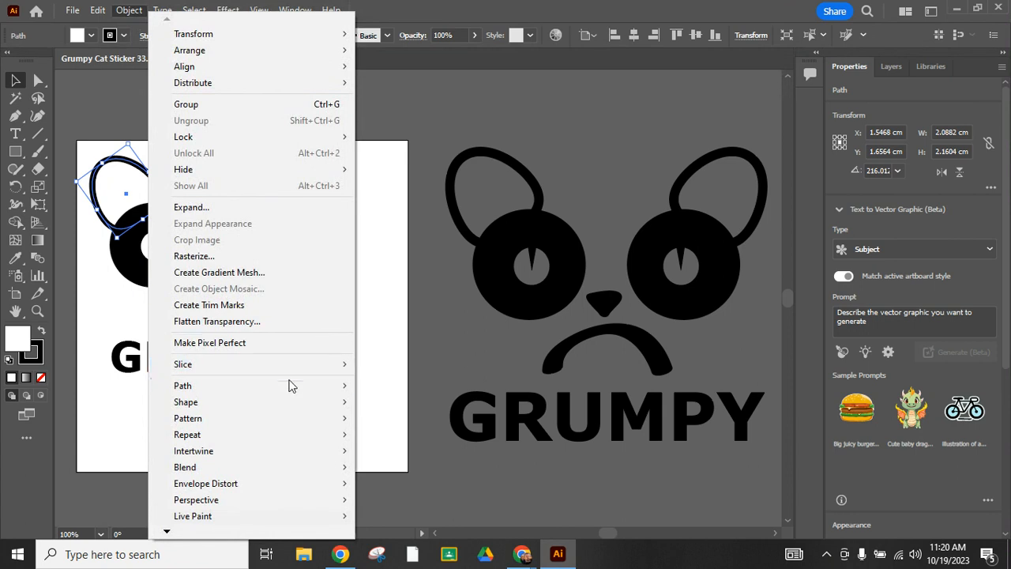
mouse_move(293, 386)
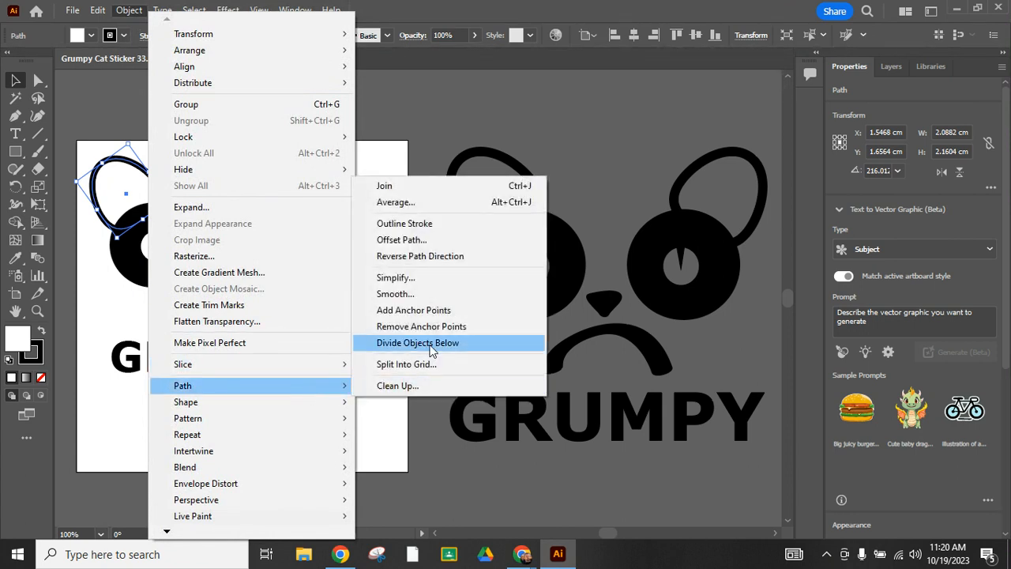
left_click(448, 222)
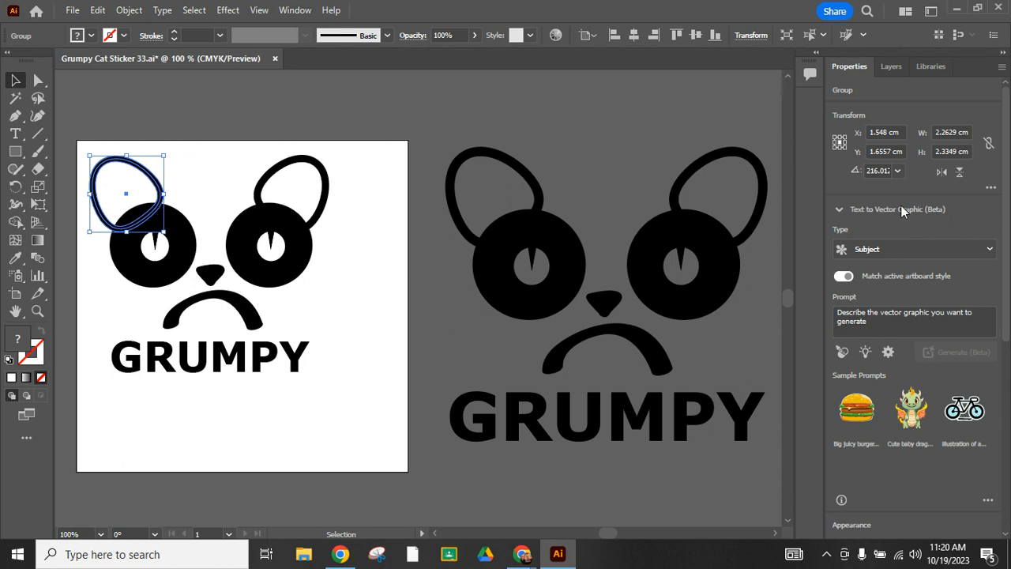
- Apply the Pathfinder Merge operation to the outlined left ear and check its paths in Outline view
left_click(295, 11)
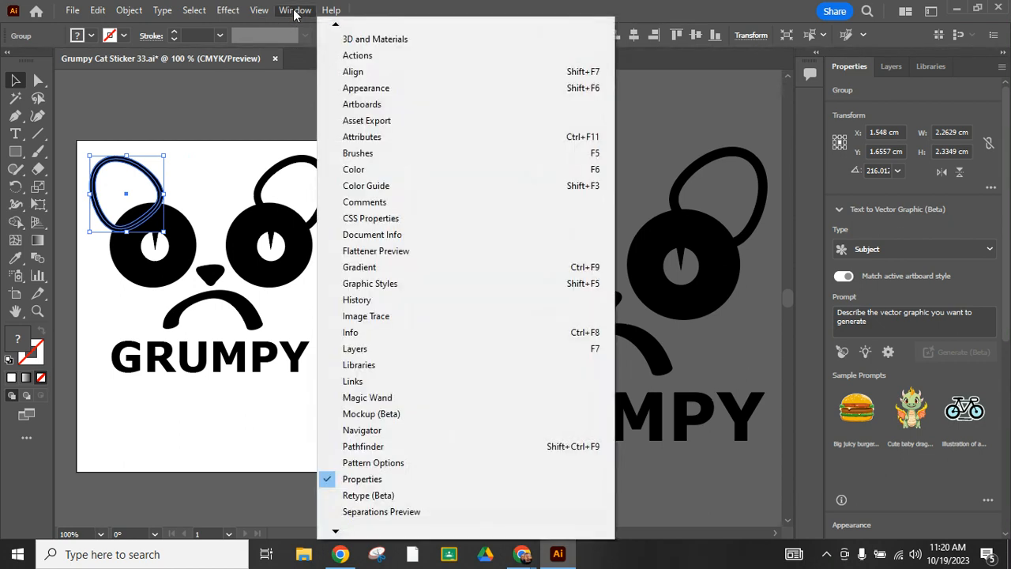
left_click(374, 447)
left_click_drag(177, 267, 315, 98)
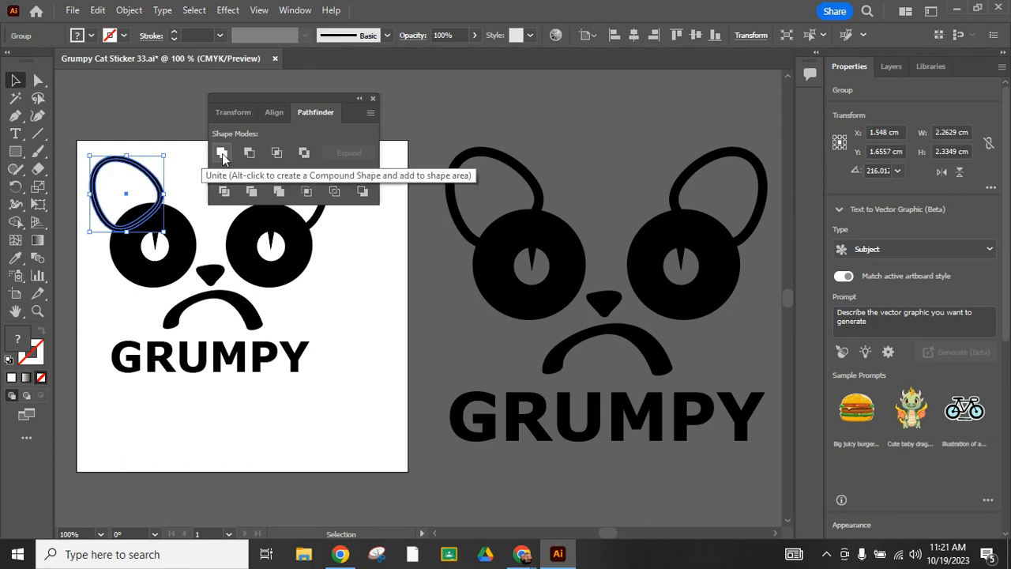
left_click(279, 193)
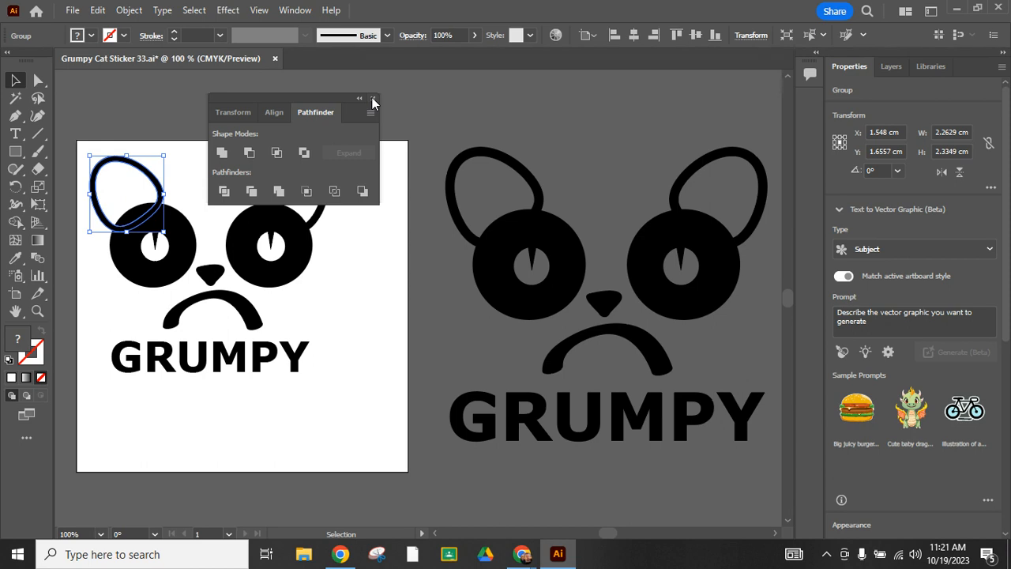
left_click(101, 264)
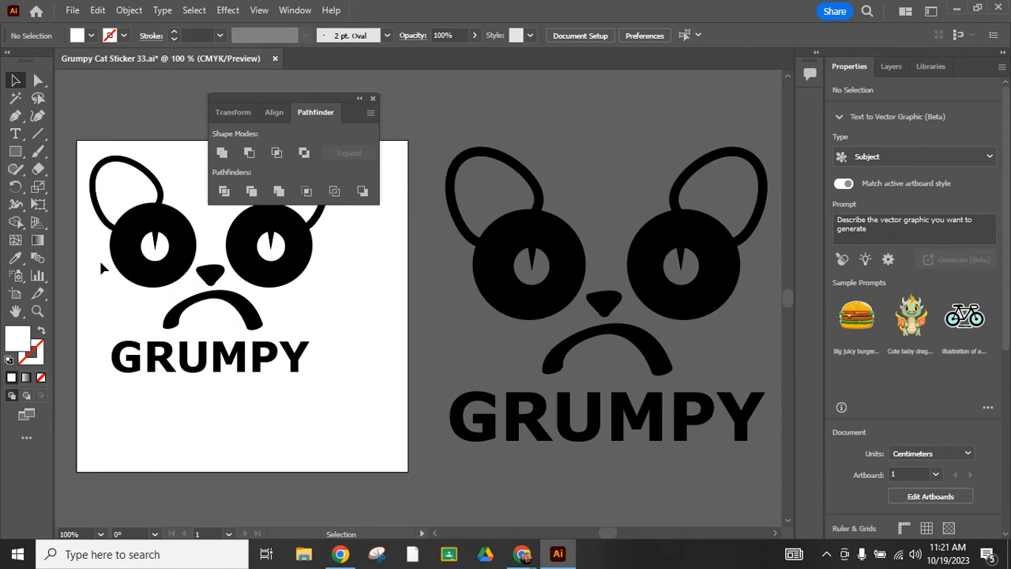
key("ctrl+y")
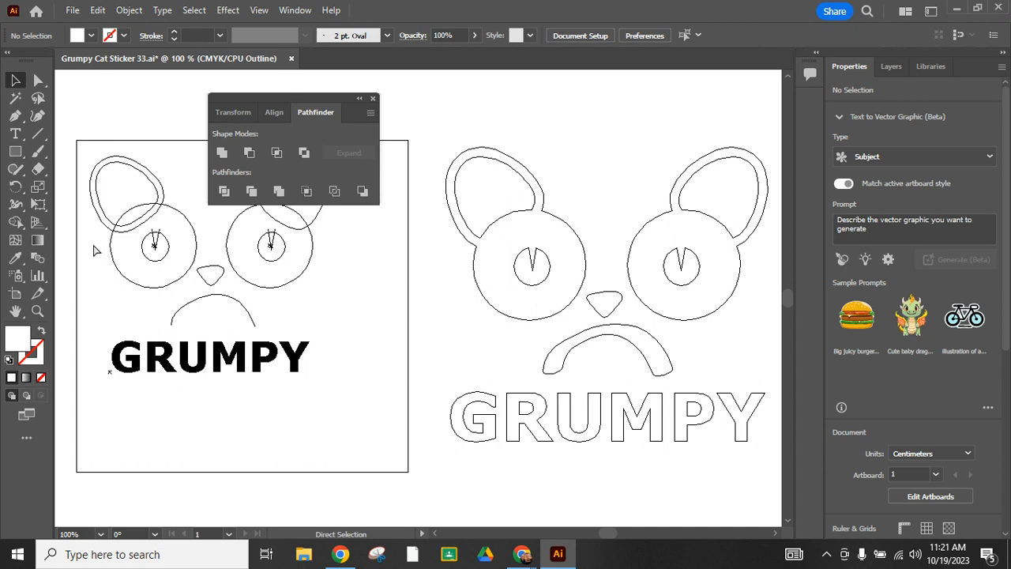
key("ctrl+y")
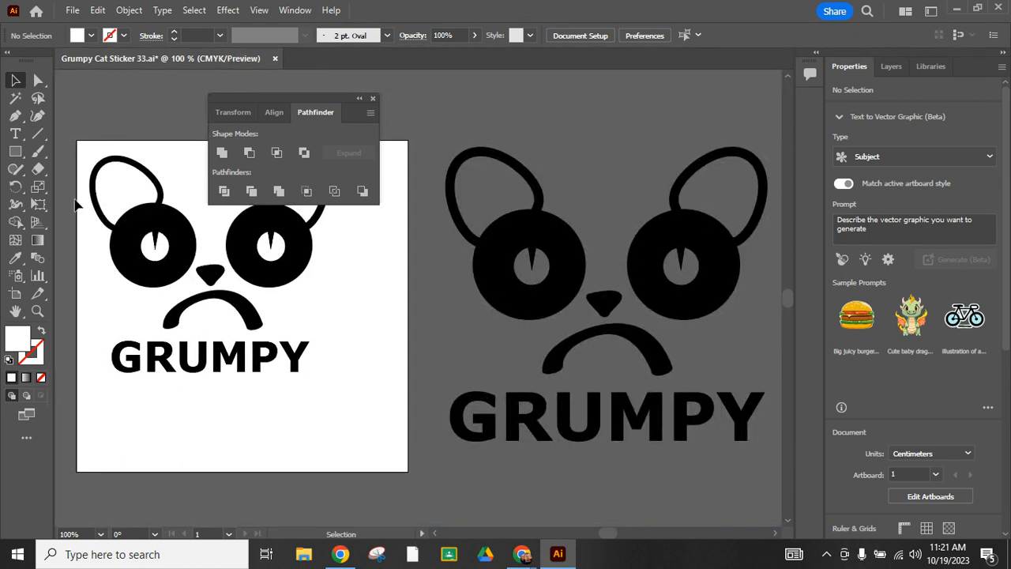
- Merge the left ear with the black circle of the left eye using the Pathfinder Merge operation
left_click_drag(86, 213, 124, 243)
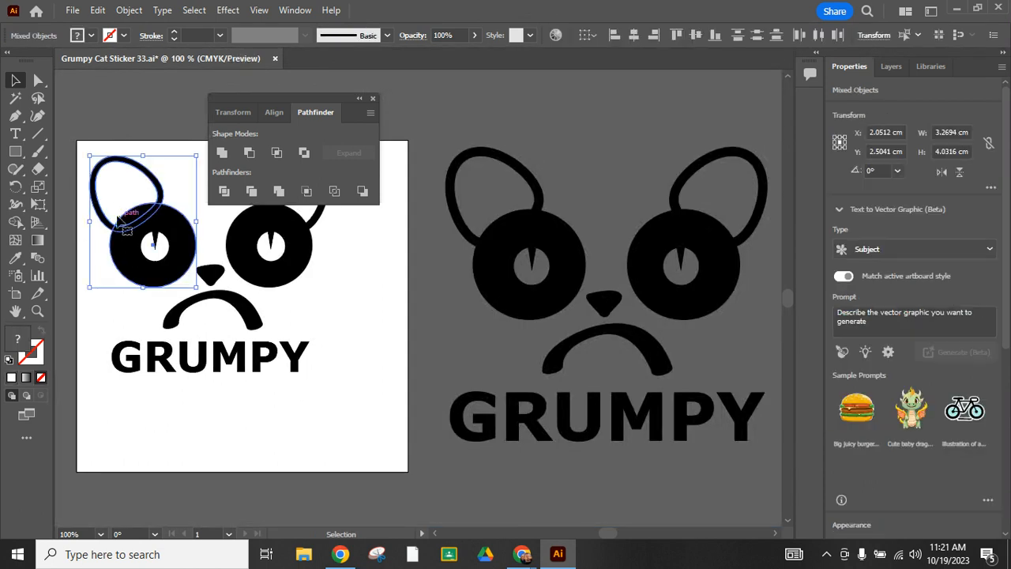
left_click(280, 192)
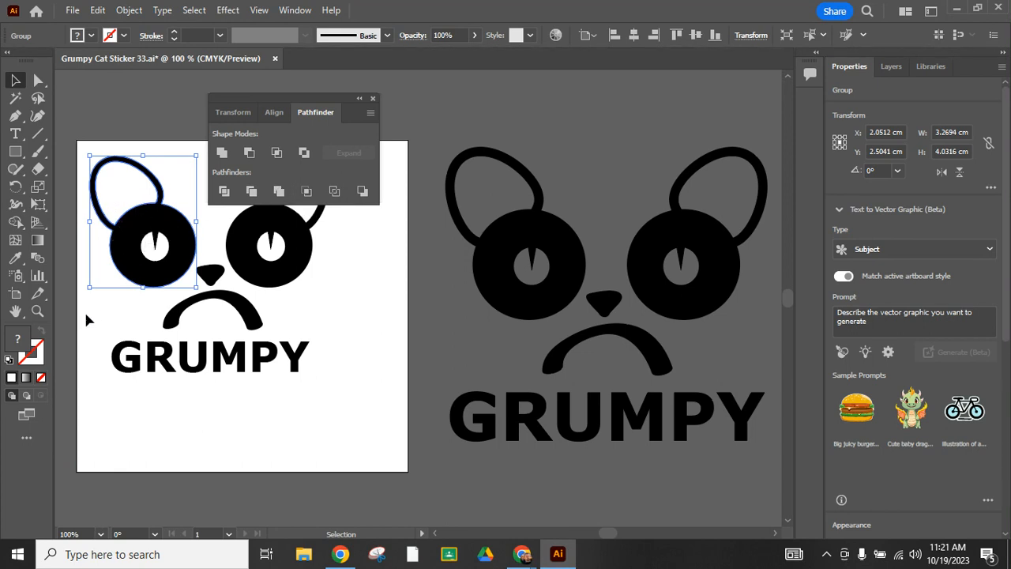
left_click(104, 308)
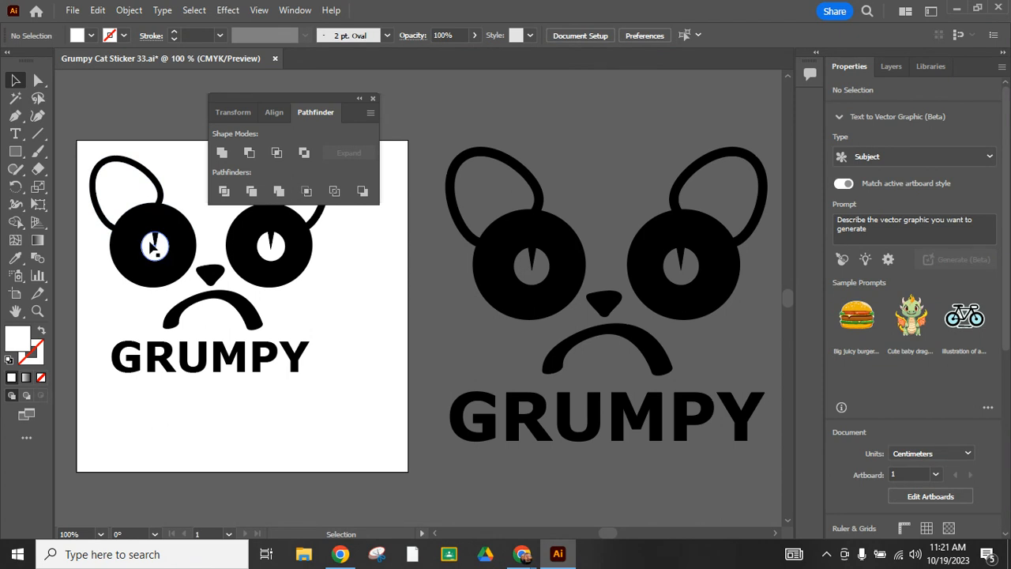
- Subtract the left eye's black pupil from its white circle with Minus Front and check the paths in Outline view
left_click(156, 243)
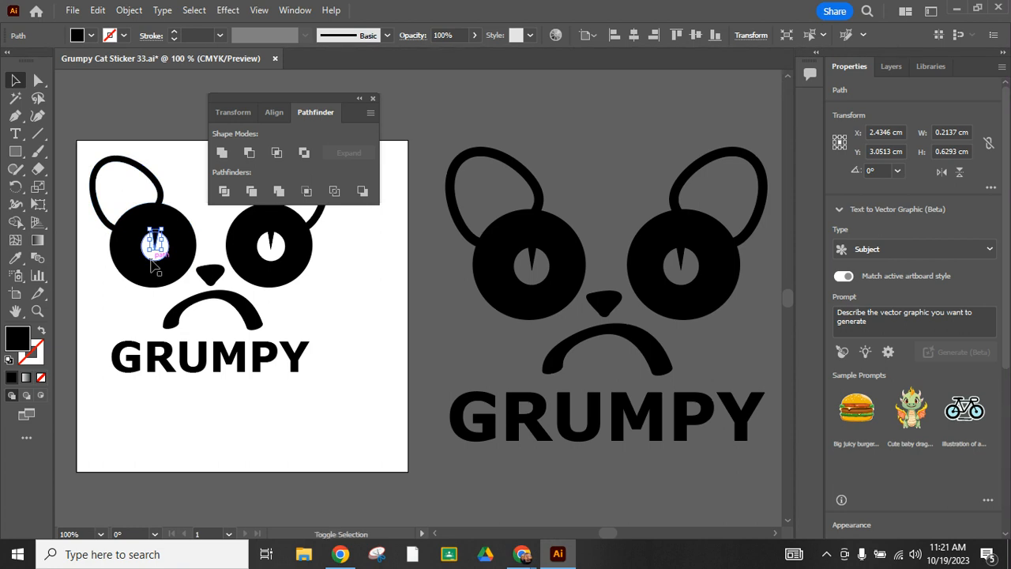
left_click(157, 248, "shift")
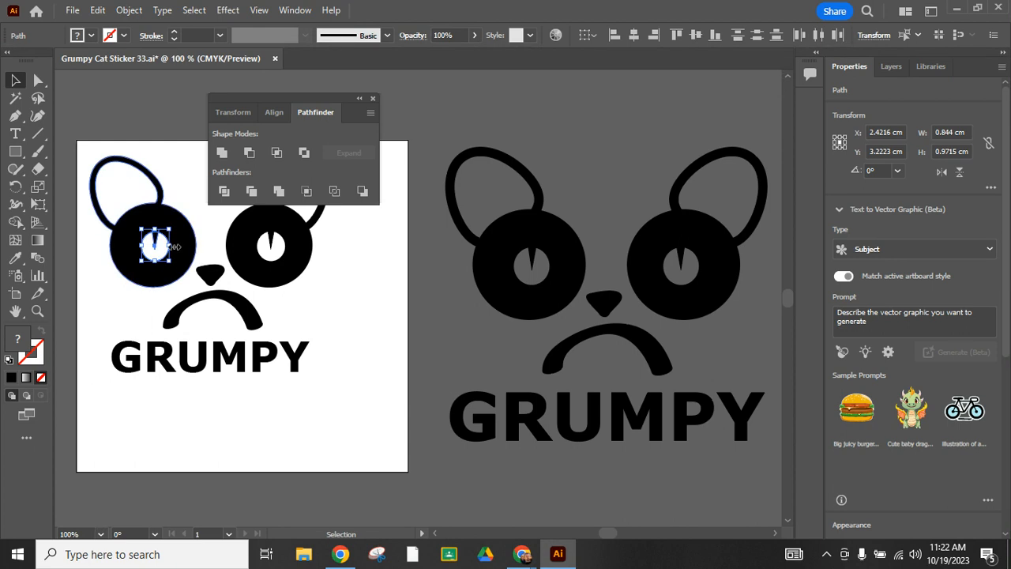
left_click(248, 153)
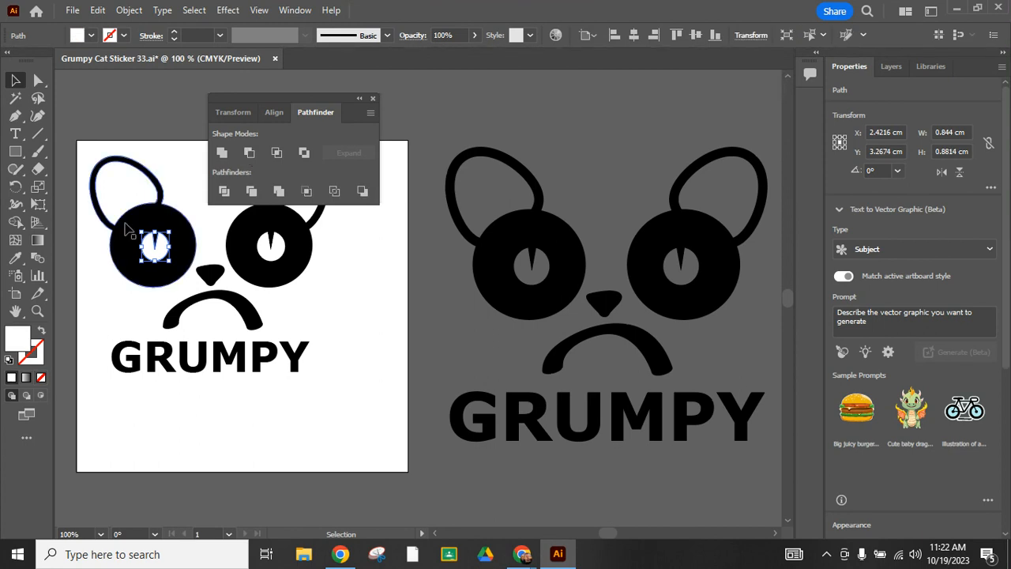
left_click(94, 275)
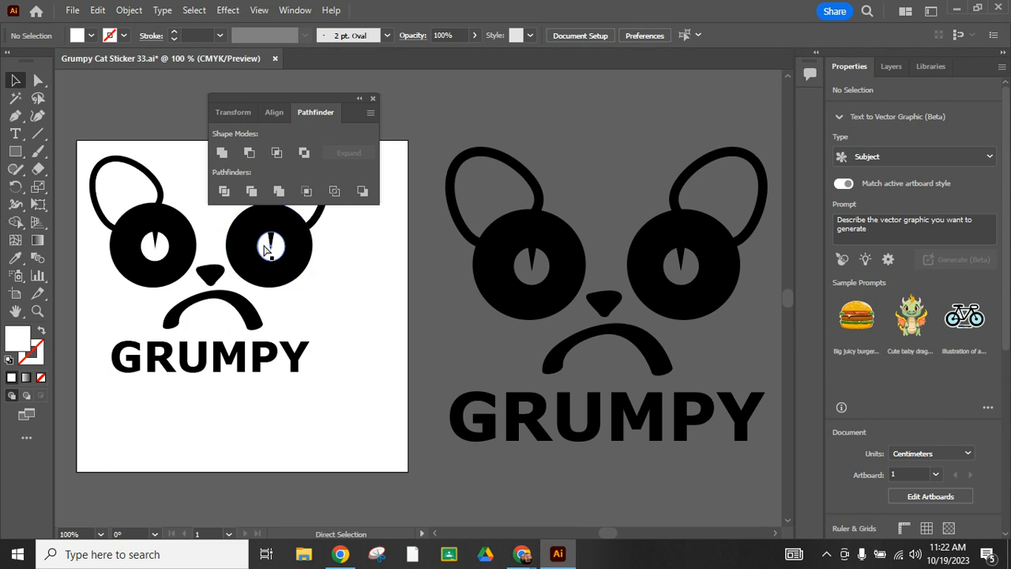
key("ctrl+y")
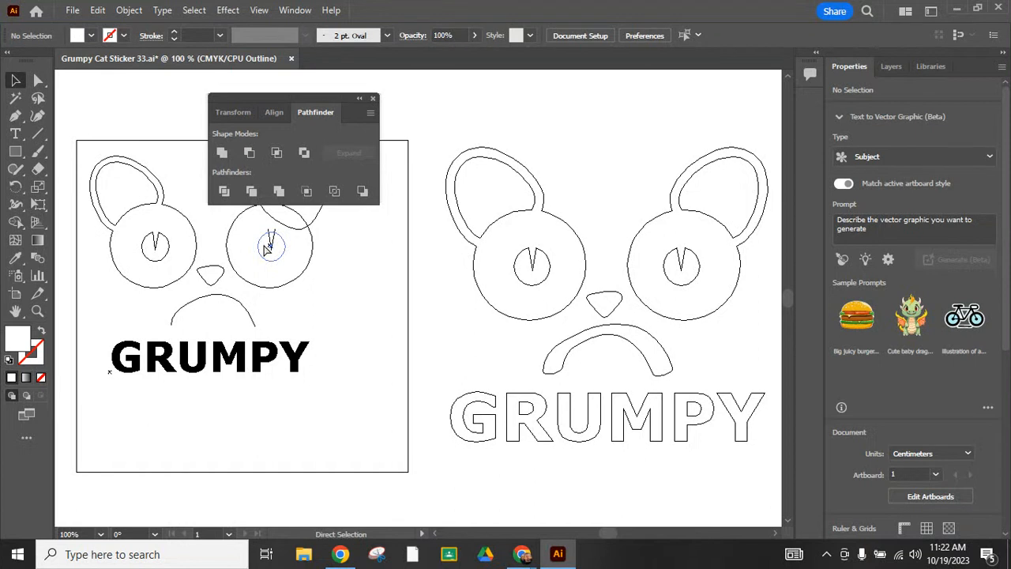
key("ctrl+y")
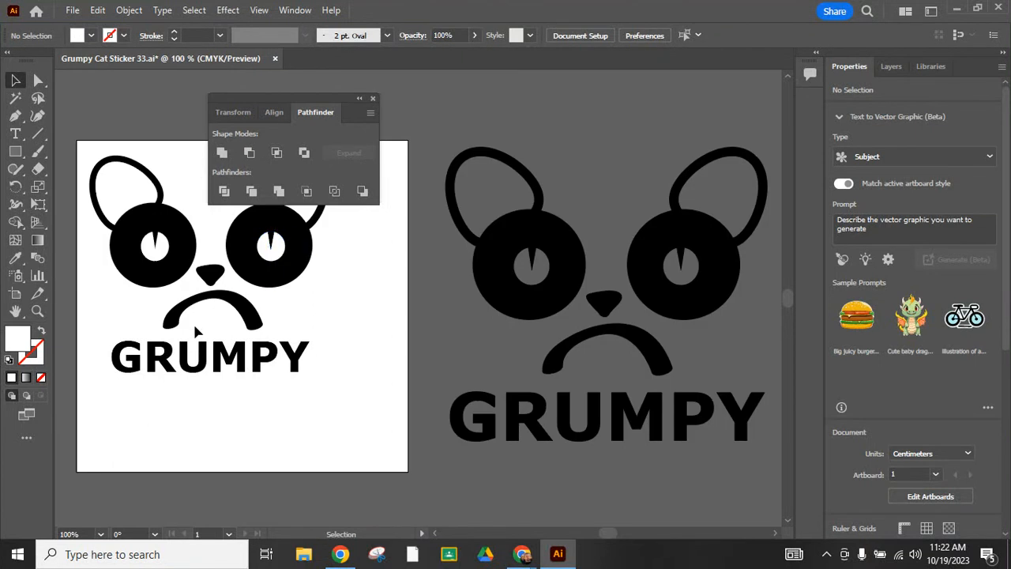
- Apply Outline Stroke to the frowning mouth of the cat on the artboard
left_click(174, 319)
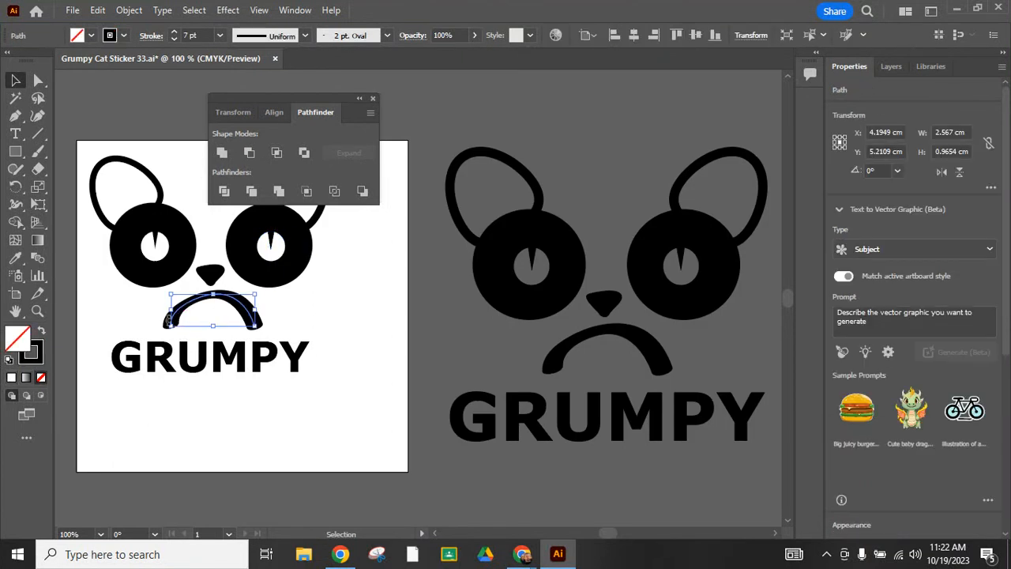
left_click(128, 10)
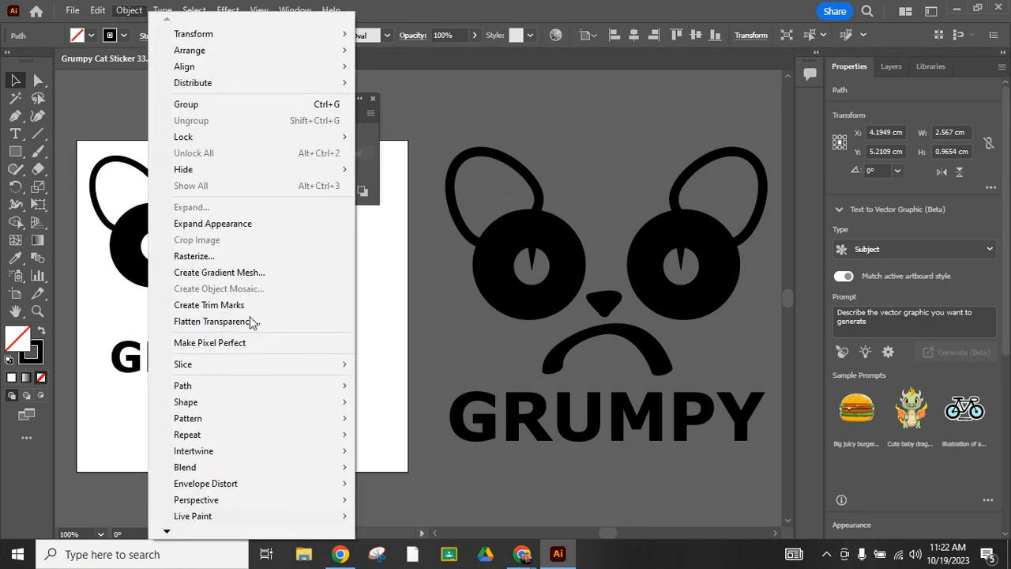
mouse_move(282, 385)
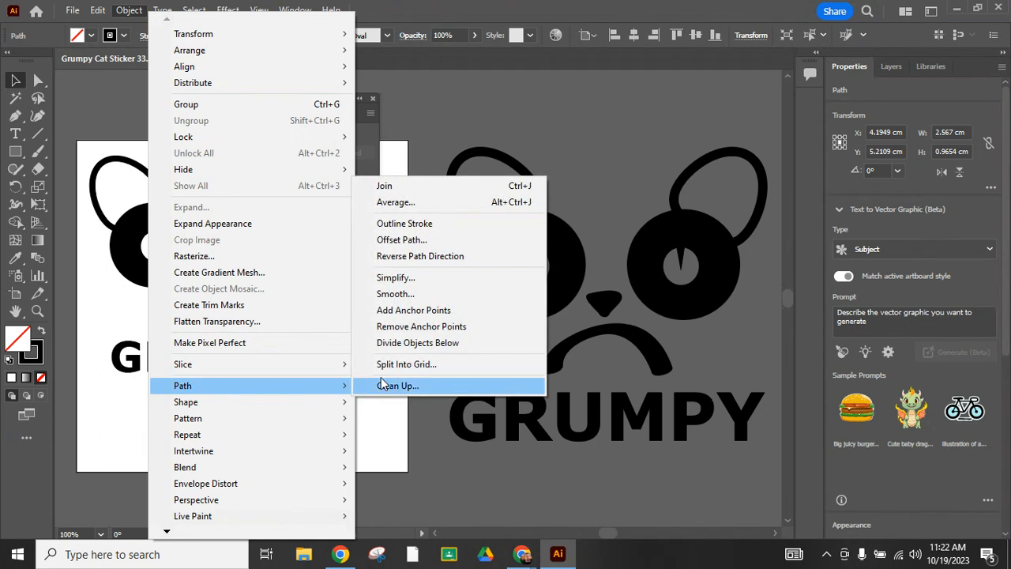
left_click(437, 225)
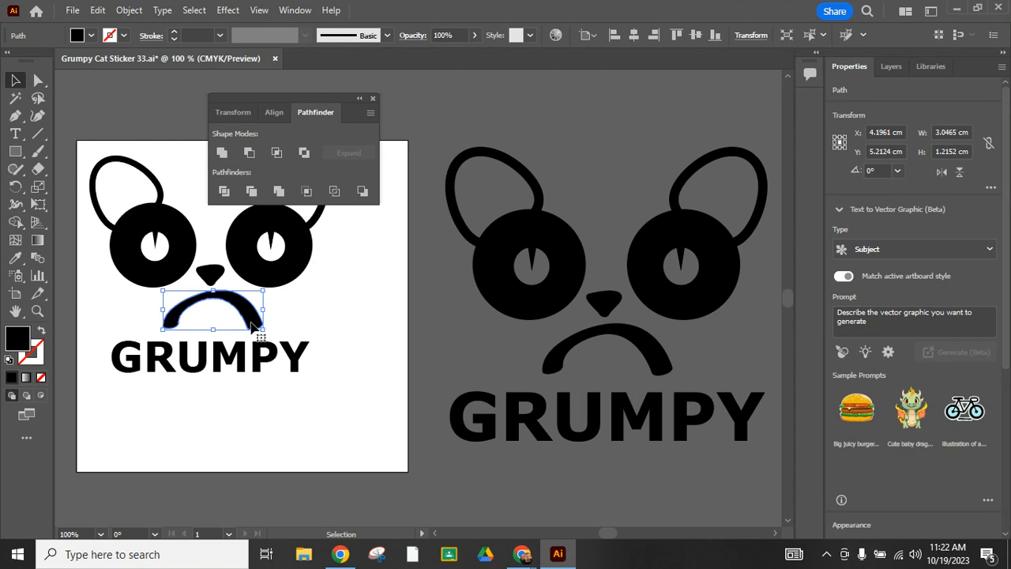
left_click(226, 424)
- Convert the artboard's GRUMPY text to outlines and close the Pathfinder options
left_click_drag(190, 383, 212, 377)
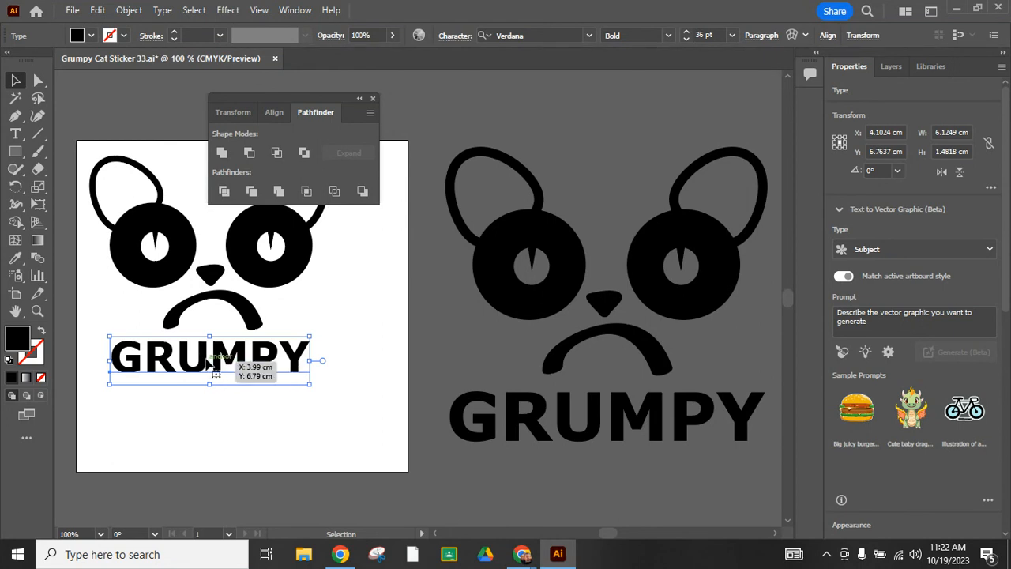
right_click(205, 363)
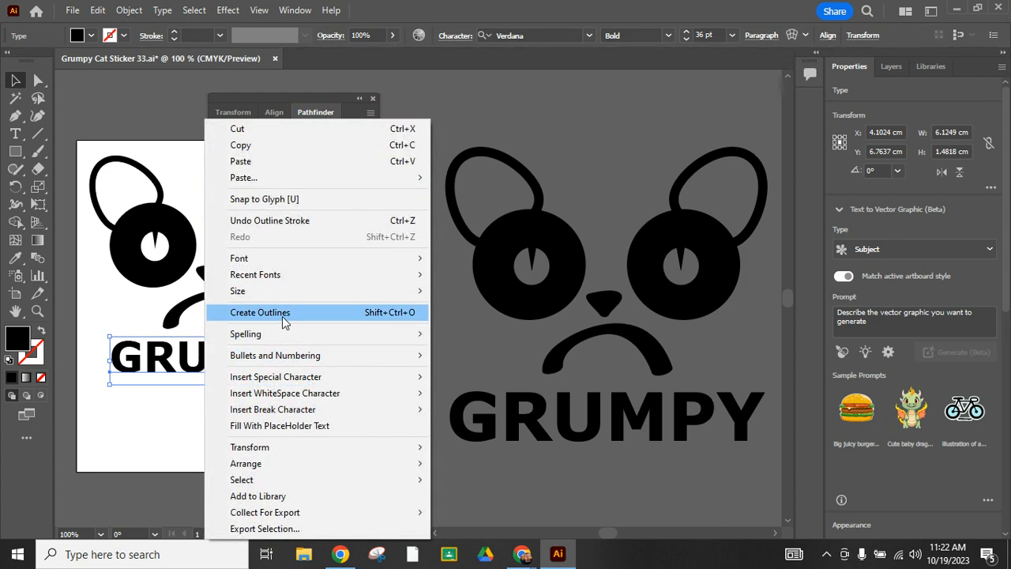
left_click(282, 315)
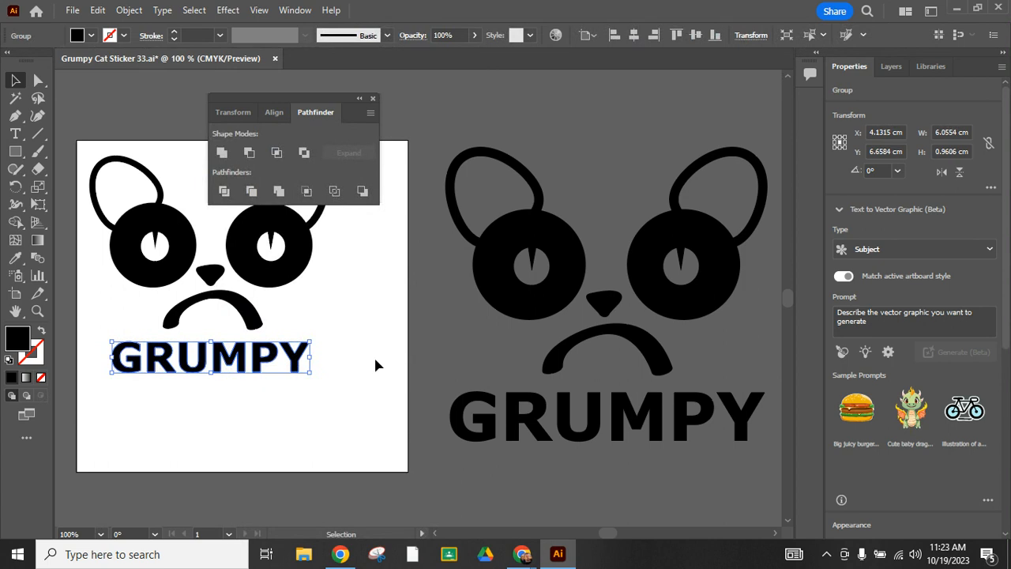
left_click(375, 359)
left_click(270, 364)
left_click(386, 333)
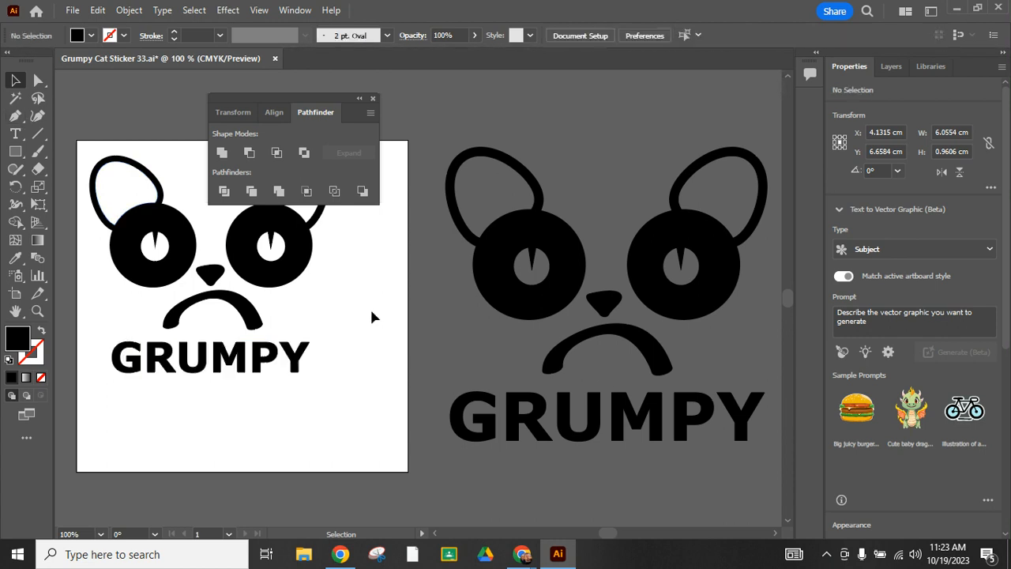
left_click(373, 100)
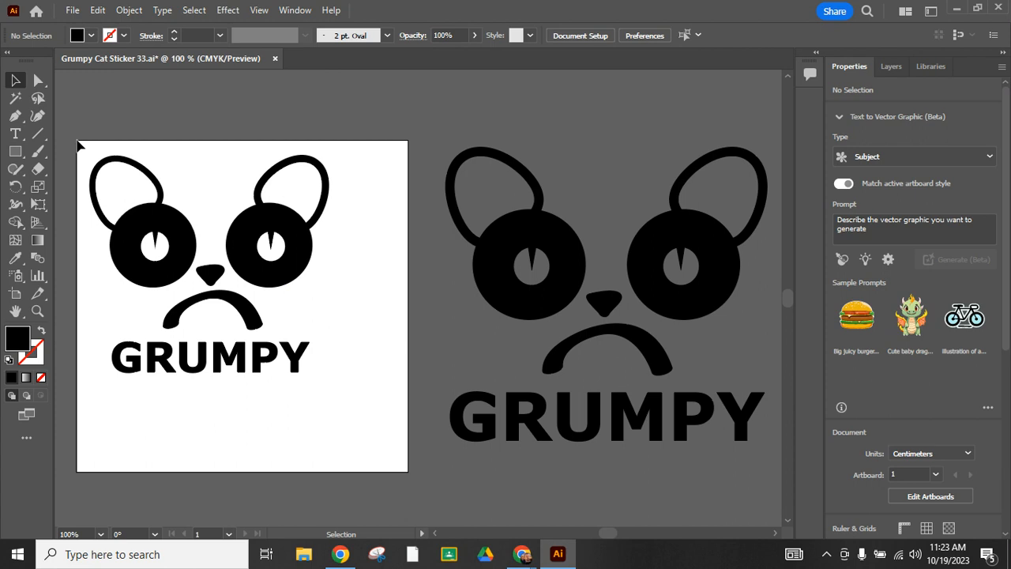
- Enlarge the whole cat drawing with its text to about 9.74 by 8.96 cm and nudge it left to fit the artboard
left_click_drag(78, 141, 344, 392)
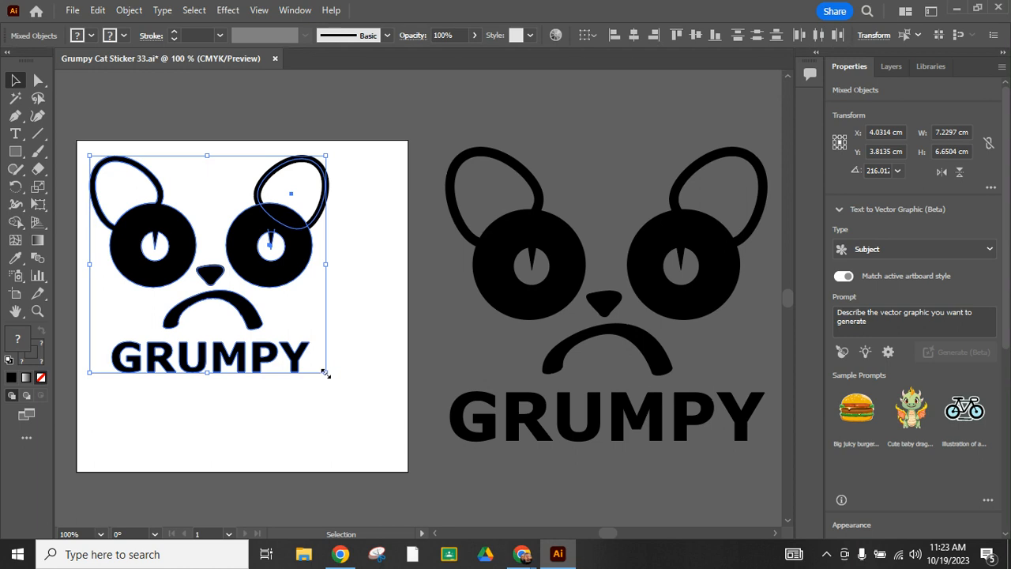
left_click_drag(326, 372, 409, 464)
key("Left")
key("Left")
key("Left")
key("Left")
key("Left")
key("Left")
key("Left")
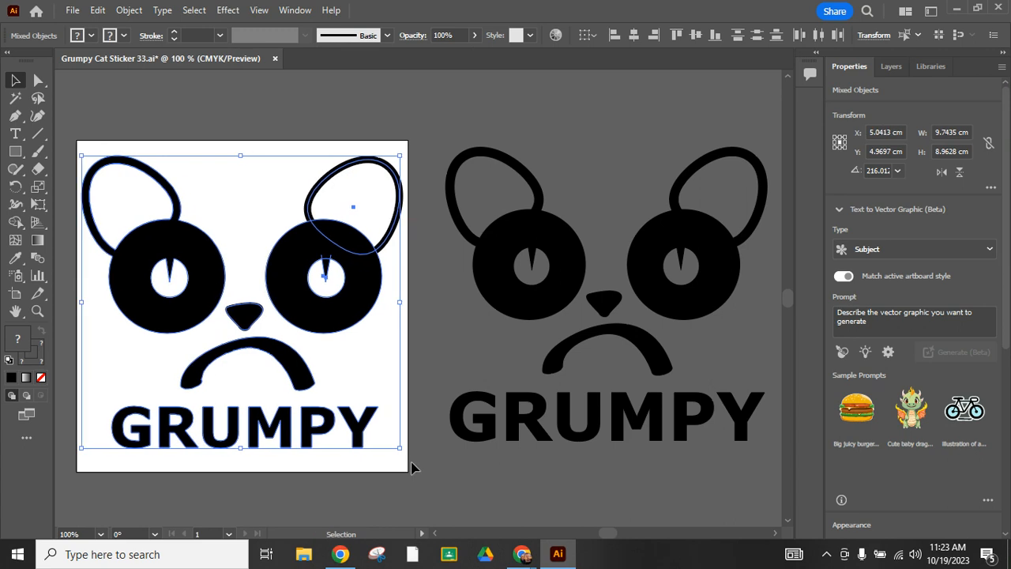
left_click(267, 147)
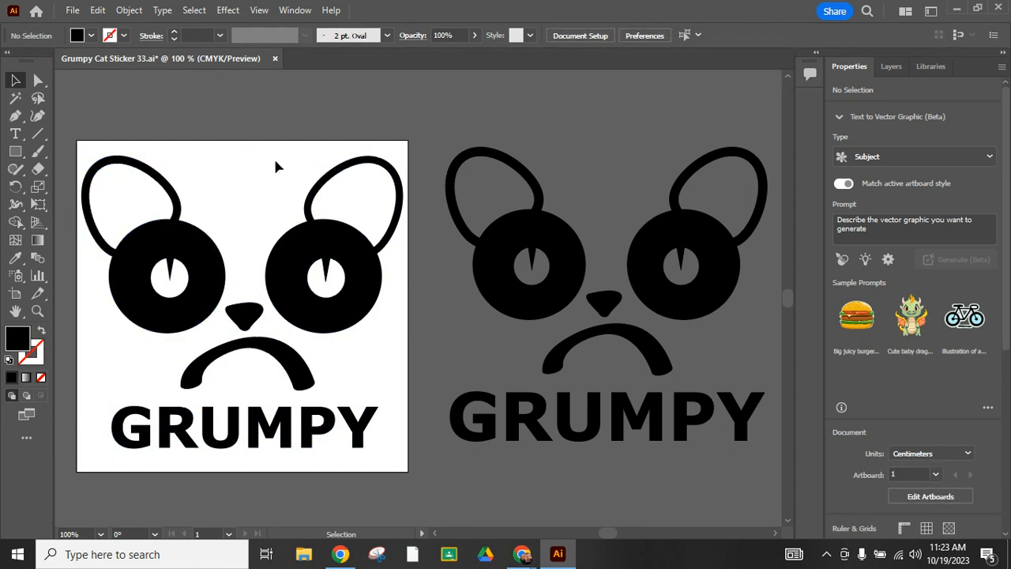
- Inspect the right ear and eye paths of the enlarged cat in Outline view and return to Preview
left_click(376, 269)
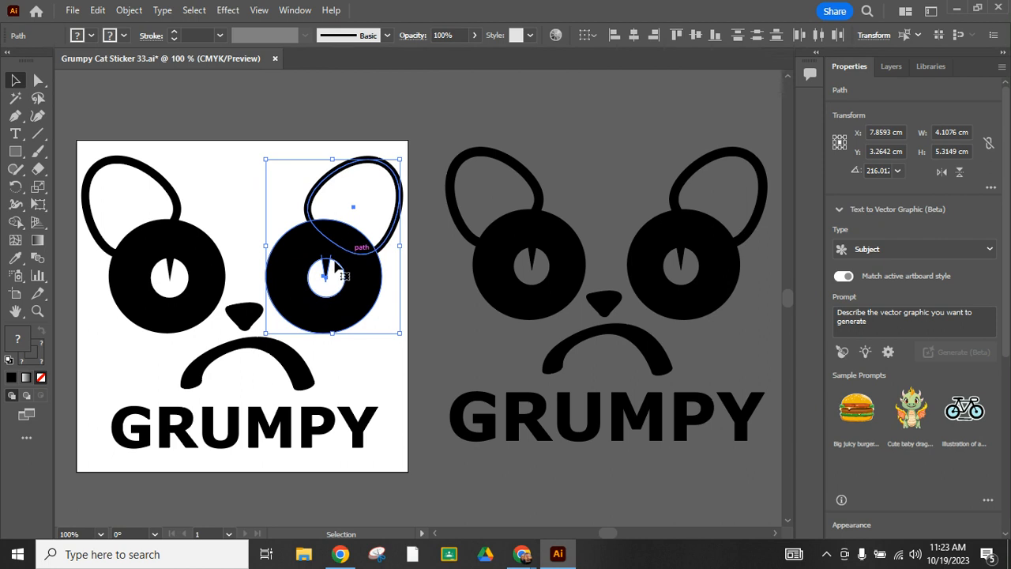
left_click(239, 153)
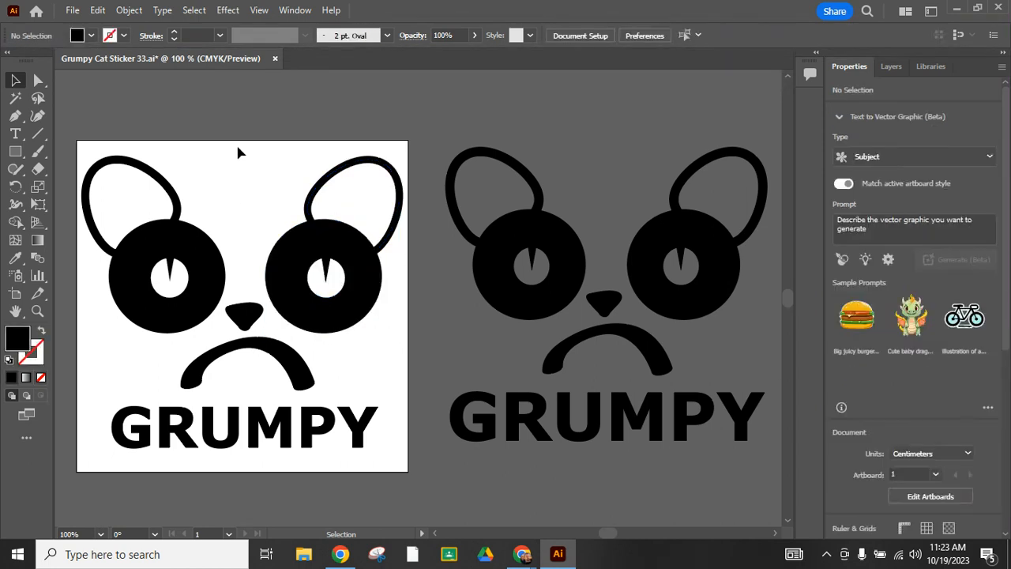
key("a")
key("ctrl+y")
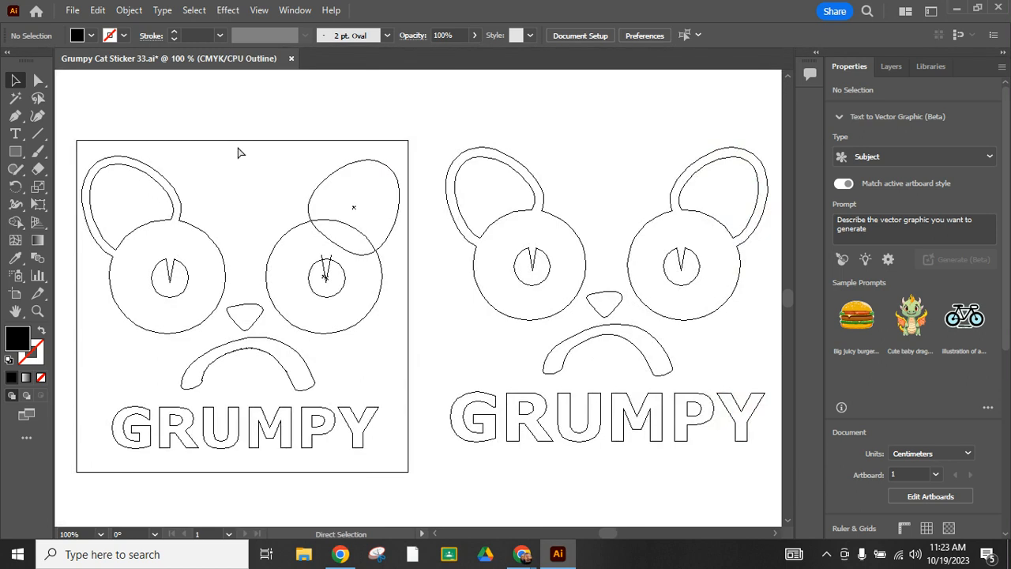
key("ctrl+y")
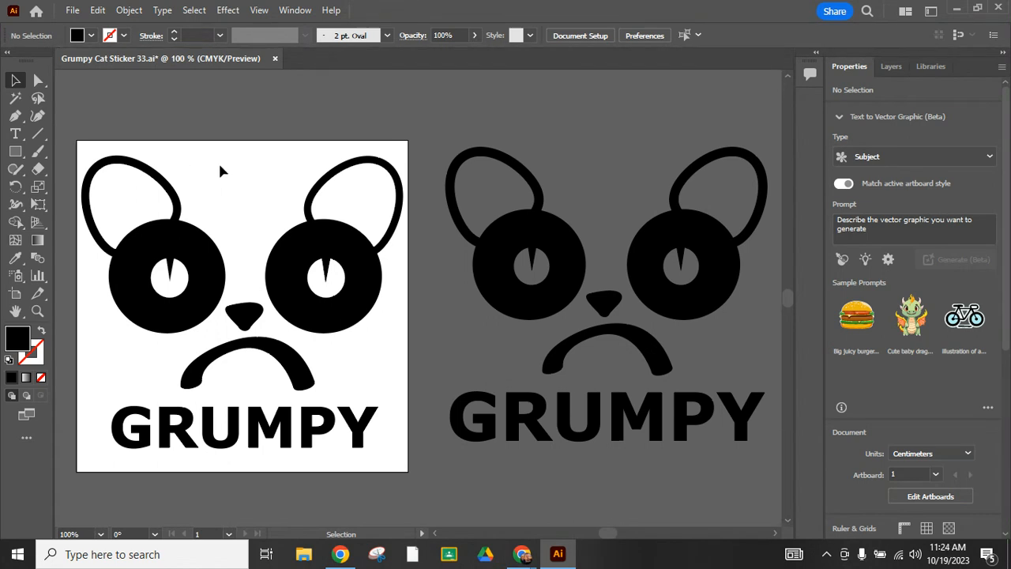
mouse_move(523, 557)
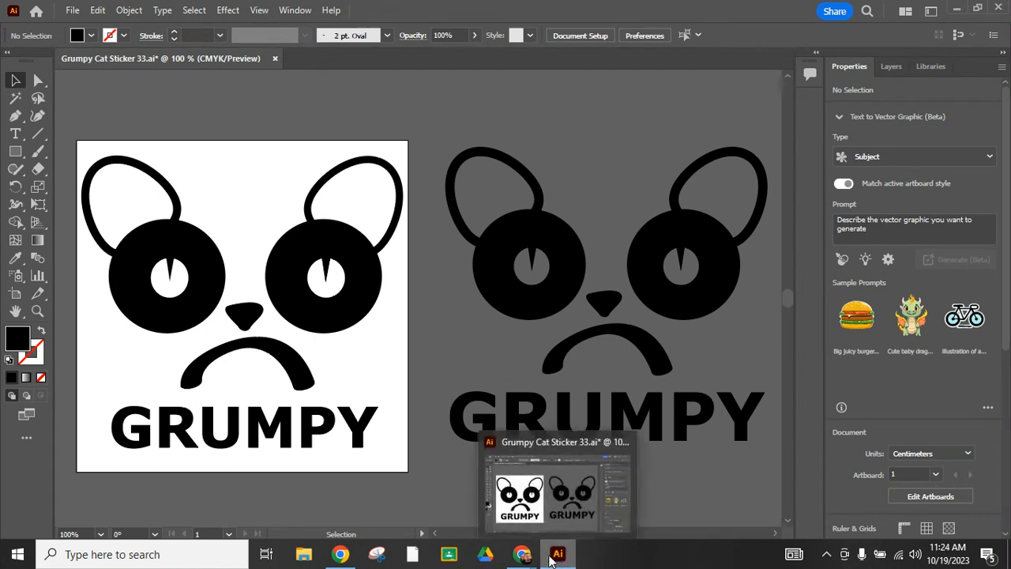